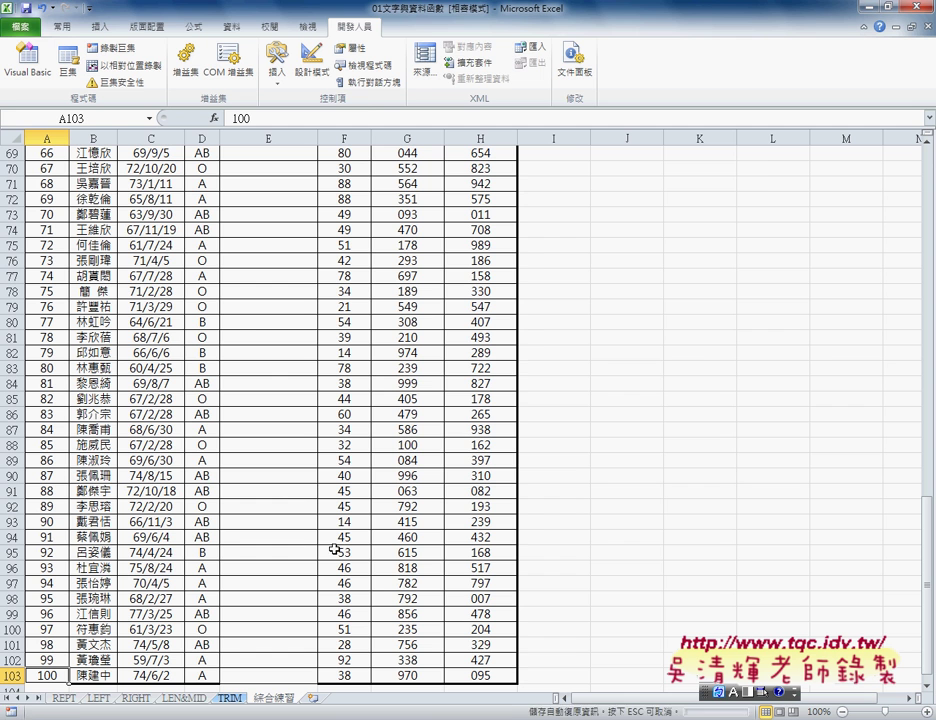
Step: Add an indented 'For i = 4 To 103' line and a 'Next' line below the Sub 門號 header
{"action": "left_click", "coordinate": [867, 9]}
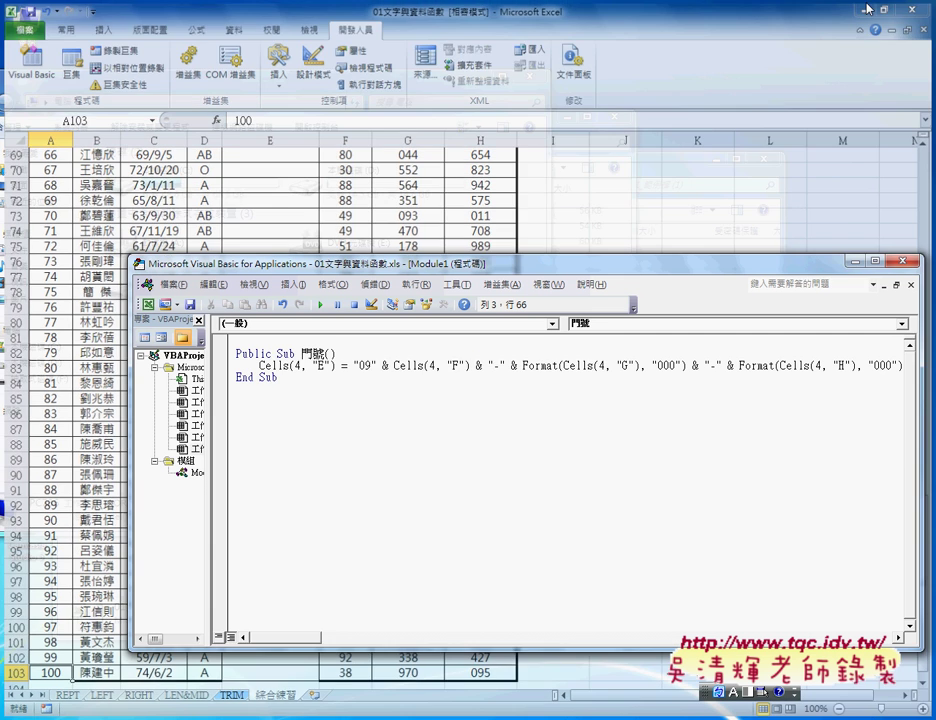
{"action": "left_click", "coordinate": [387, 355]}
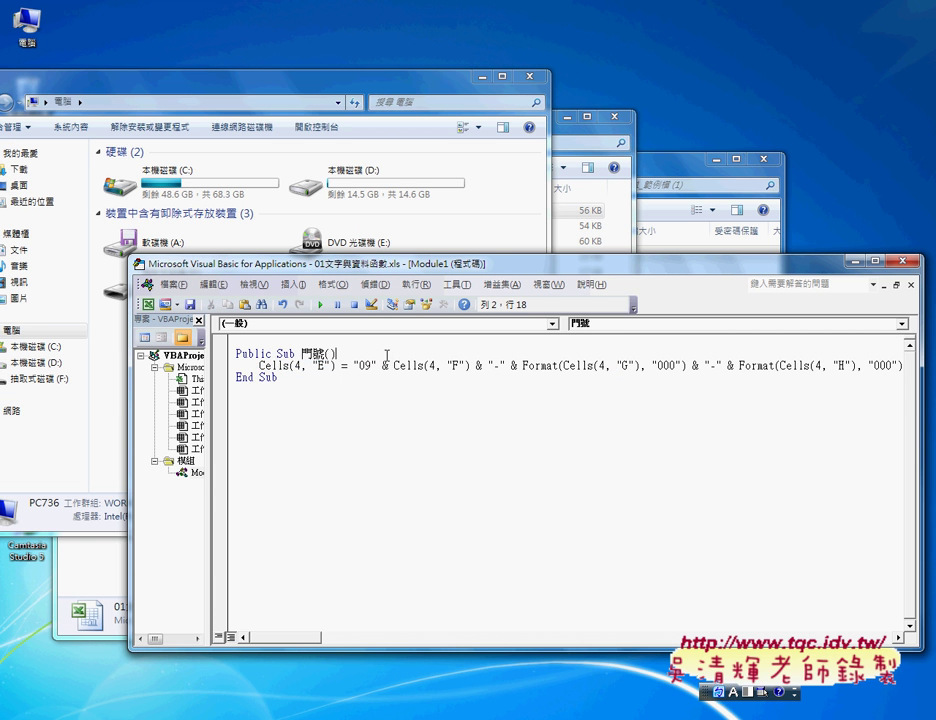
{"action": "key", "text": "Return"}
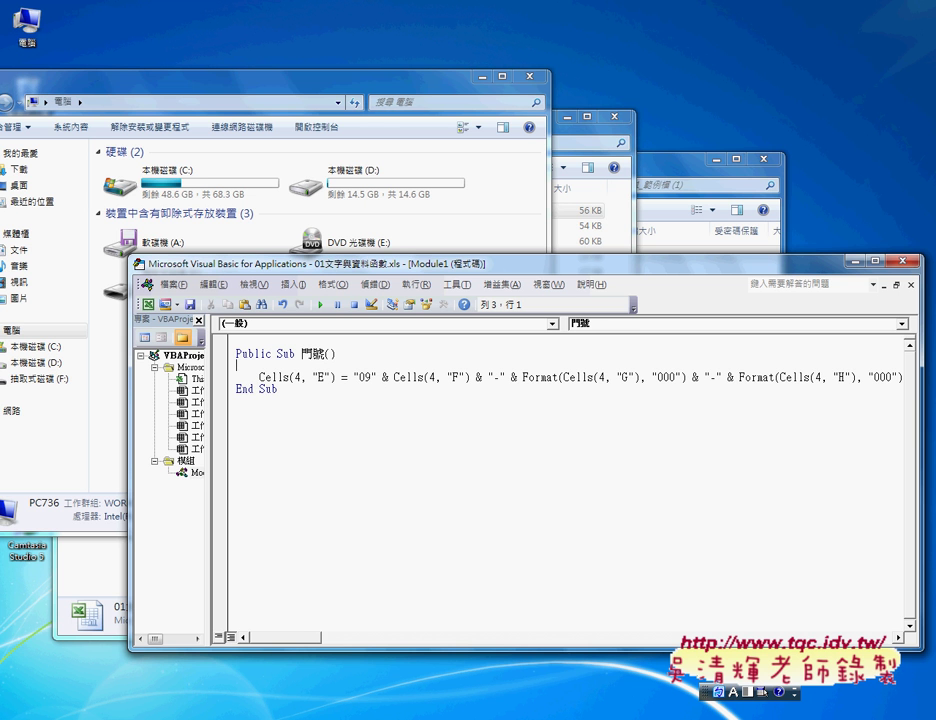
{"action": "key", "text": "Tab"}
{"action": "type", "text": "f"}
{"action": "type", "text": "or"}
{"action": "type", "text": " i"}
{"action": "type", "text": "=4"}
{"action": "type", "text": " to "}
{"action": "type", "text": "103"}
{"action": "key", "text": "Return"}
{"action": "type", "text": "ne"}
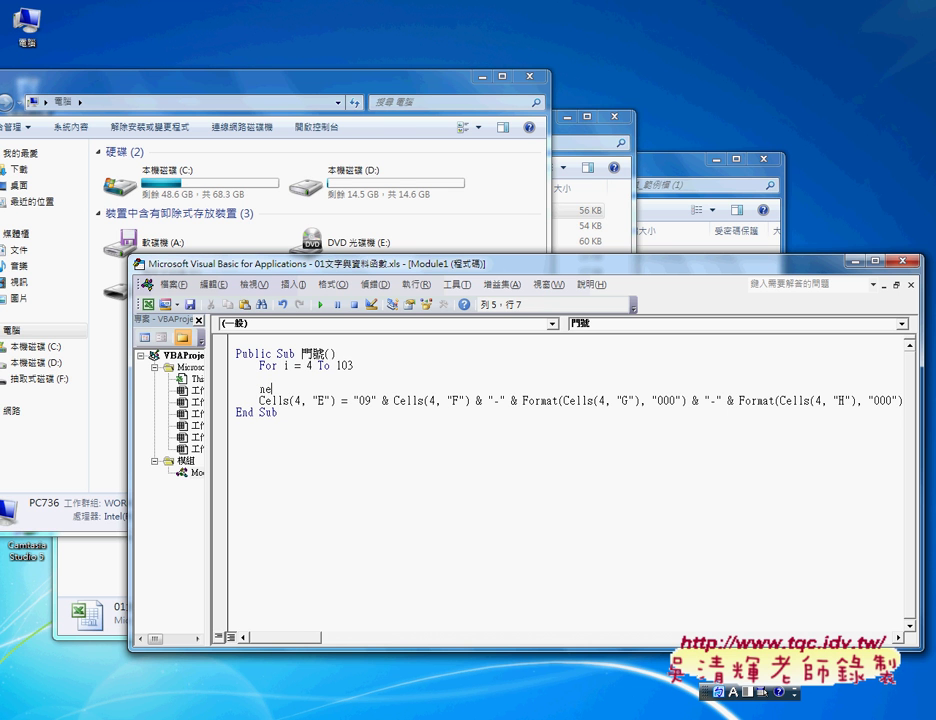
{"action": "type", "text": "xt"}
{"action": "key", "text": "Up"}
Step: Highlight the For keyword, the variable i and the 4 To 103 range, retyping the start value 4
{"action": "left_click", "coordinate": [274, 366]}
{"action": "double_click", "coordinate": [270, 366]}
{"action": "double_click", "coordinate": [268, 366]}
{"action": "double_click", "coordinate": [309, 366]}
{"action": "left_click_drag", "start_coordinate": [306, 366], "coordinate": [353, 366]}
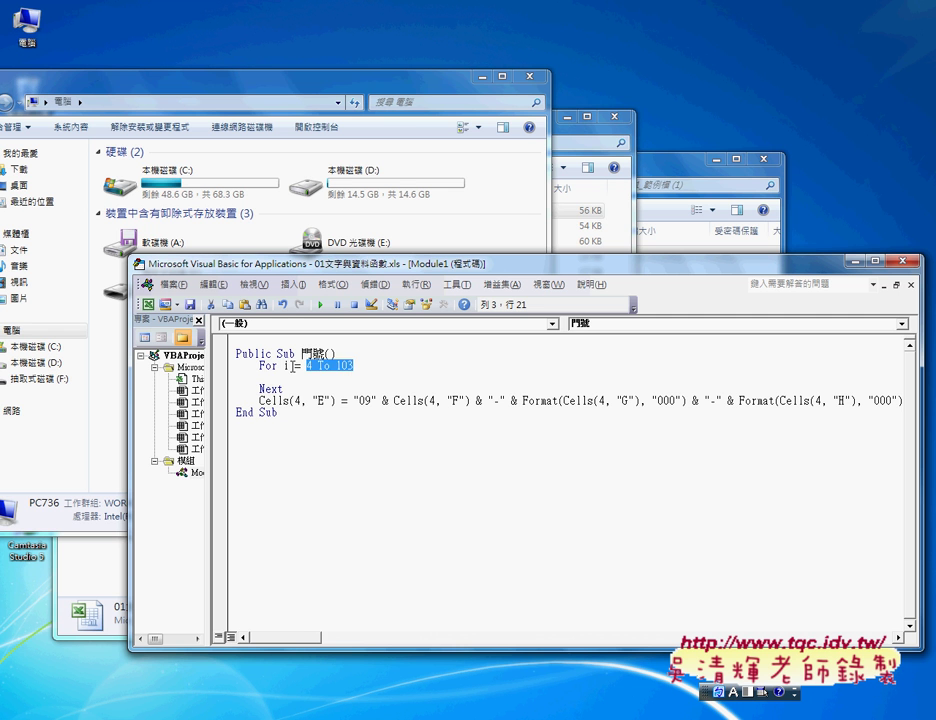
{"action": "double_click", "coordinate": [286, 366]}
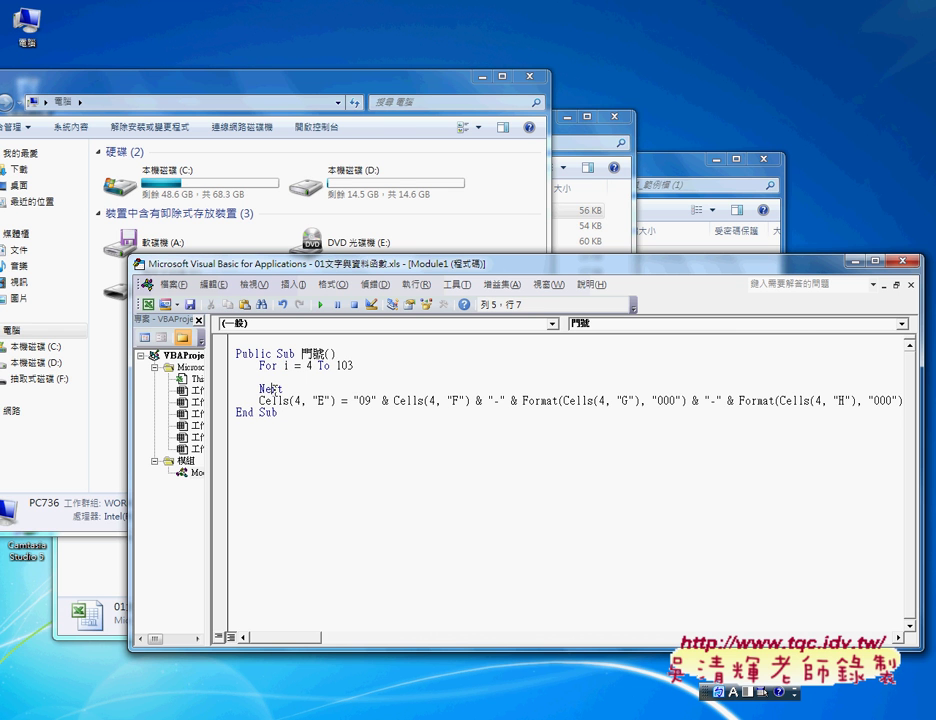
{"action": "double_click", "coordinate": [310, 366]}
{"action": "type", "text": "4"}
Step: Move the Cells statement up between the For and Next lines
{"action": "left_click", "coordinate": [281, 388]}
{"action": "left_click", "coordinate": [226, 404]}
{"action": "left_click_drag", "start_coordinate": [236, 404], "coordinate": [247, 380]}
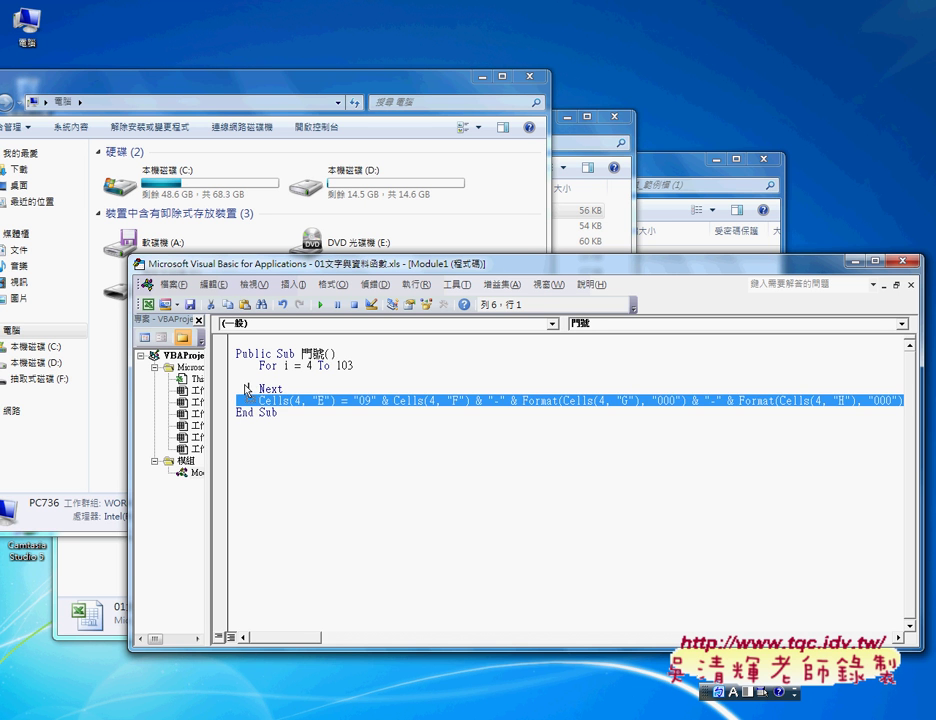
Step: Indent the Cells statement one tab inside the For…Next loop
{"action": "key", "text": "Up"}
{"action": "key", "text": "Home"}
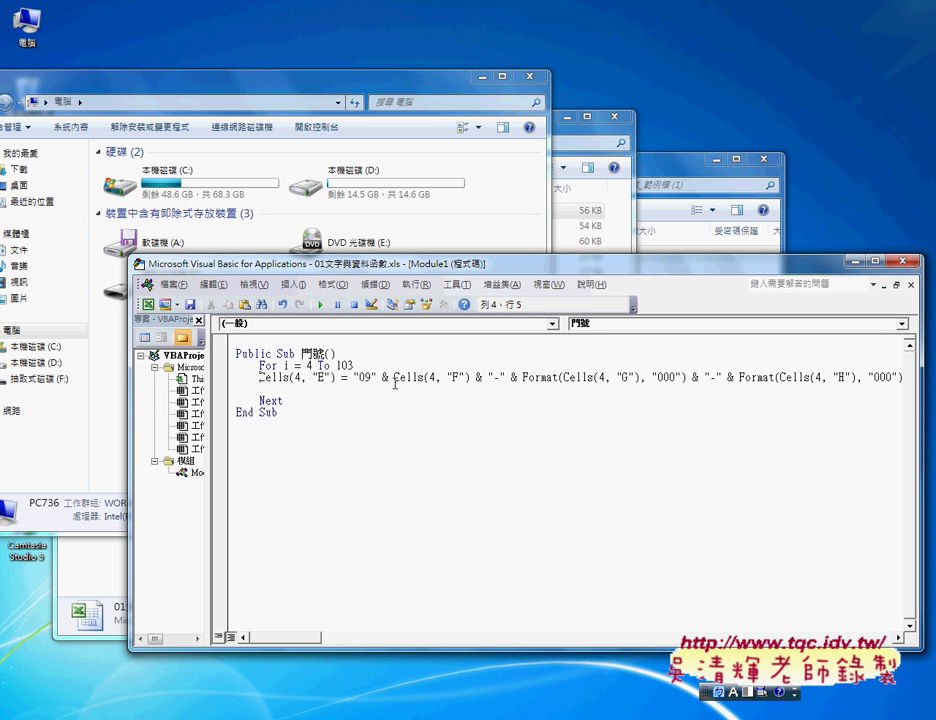
{"action": "key", "text": "Tab"}
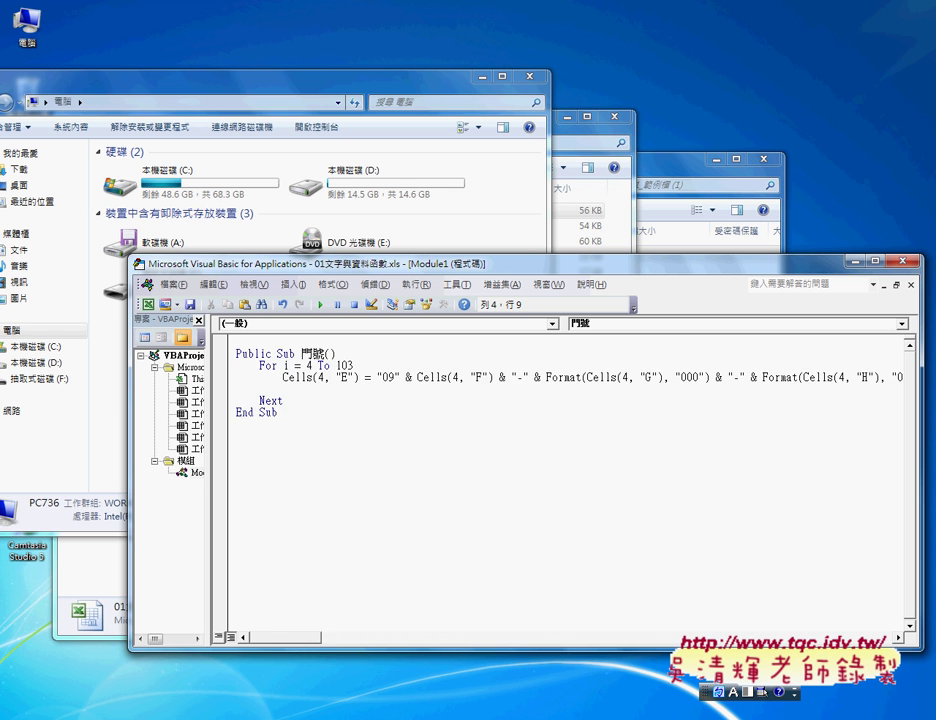
{"action": "key", "text": "End"}
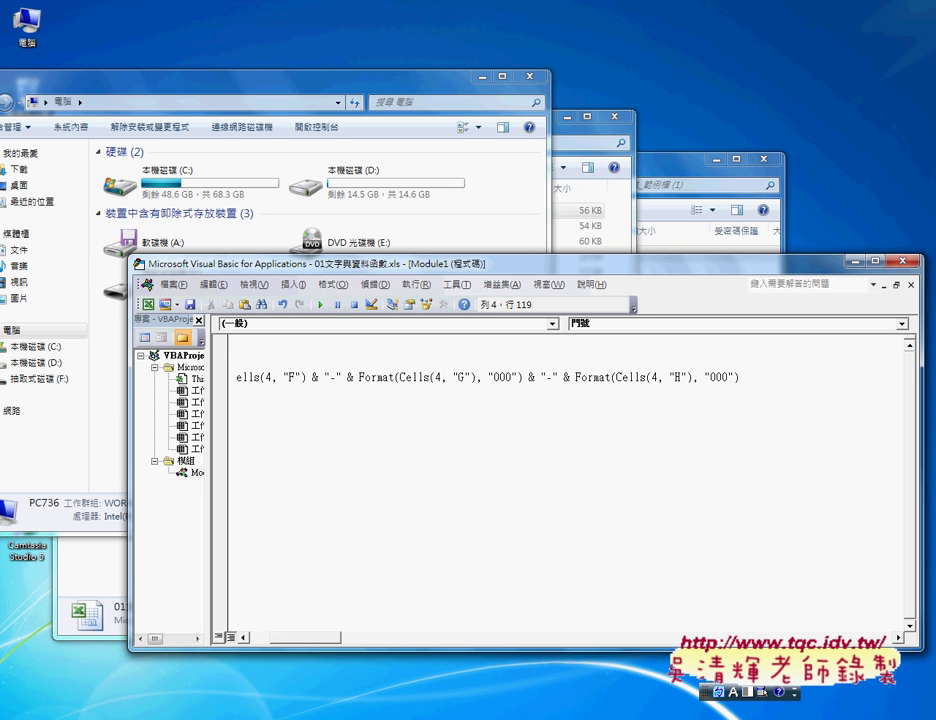
{"action": "left_click_drag", "start_coordinate": [316, 637], "coordinate": [284, 637]}
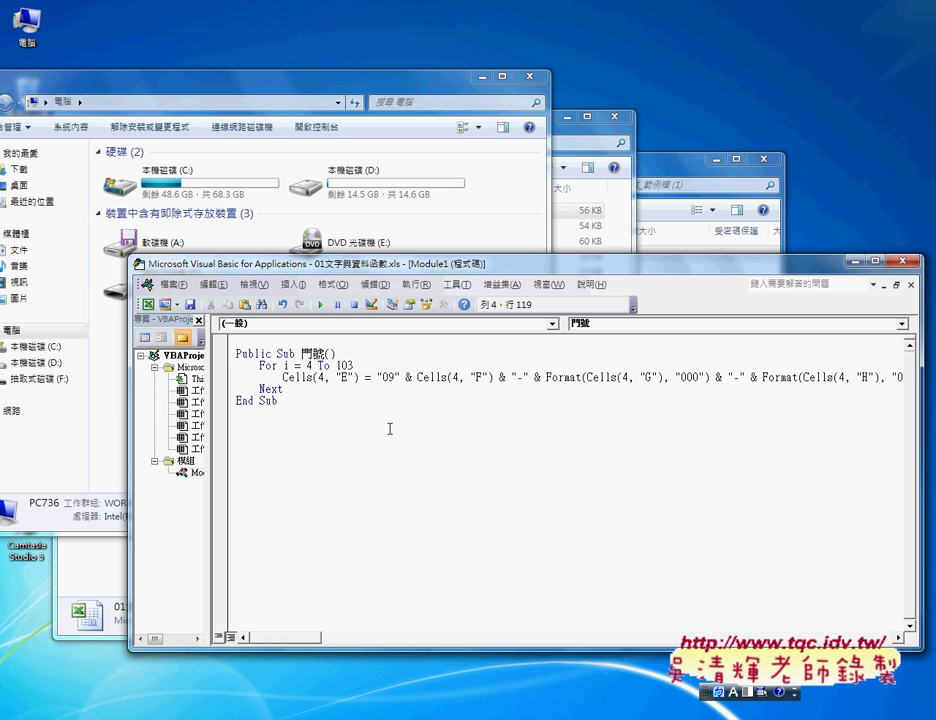
Step: Change the row 4 to i in the column E, F, G and H Cells references
{"action": "double_click", "coordinate": [320, 377]}
{"action": "type", "text": "i"}
{"action": "double_click", "coordinate": [460, 377]}
{"action": "type", "text": "i"}
{"action": "double_click", "coordinate": [624, 377]}
{"action": "type", "text": "i"}
{"action": "double_click", "coordinate": [842, 377]}
{"action": "type", "text": "i"}
Step: Run the 門號 macro from the VBA editor with Run Sub
{"action": "mouse_move", "coordinate": [336, 715]}
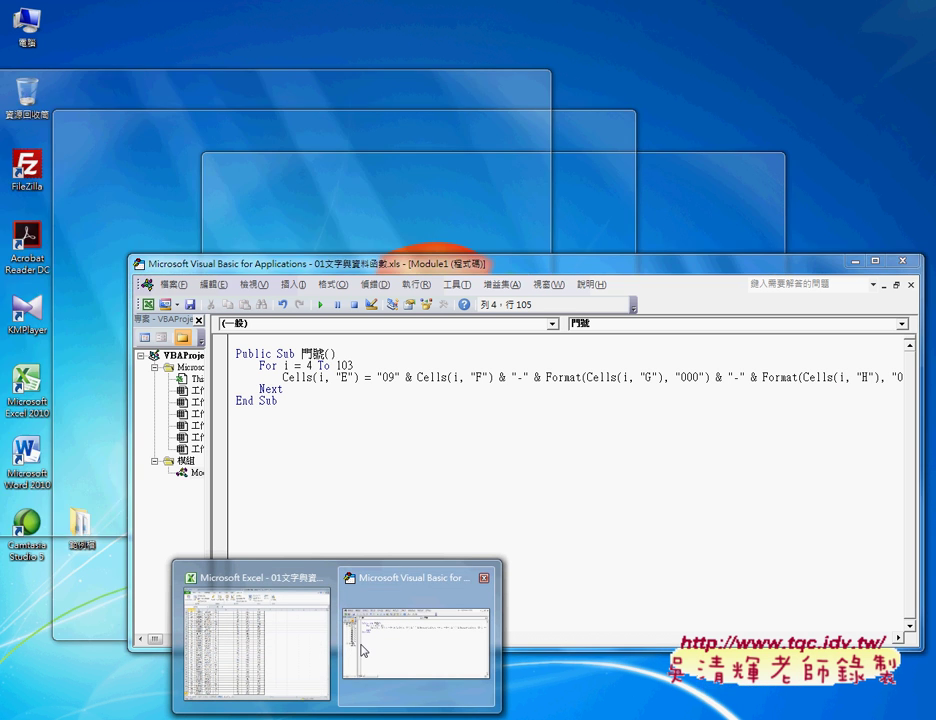
{"action": "key", "text": "alt+F11"}
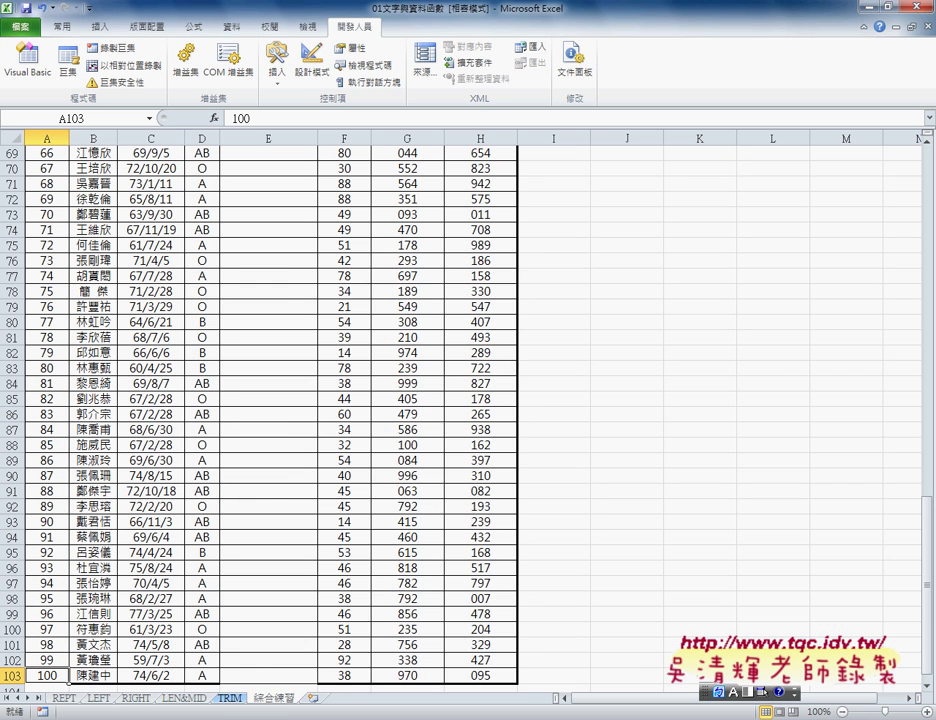
{"action": "left_click", "coordinate": [425, 625]}
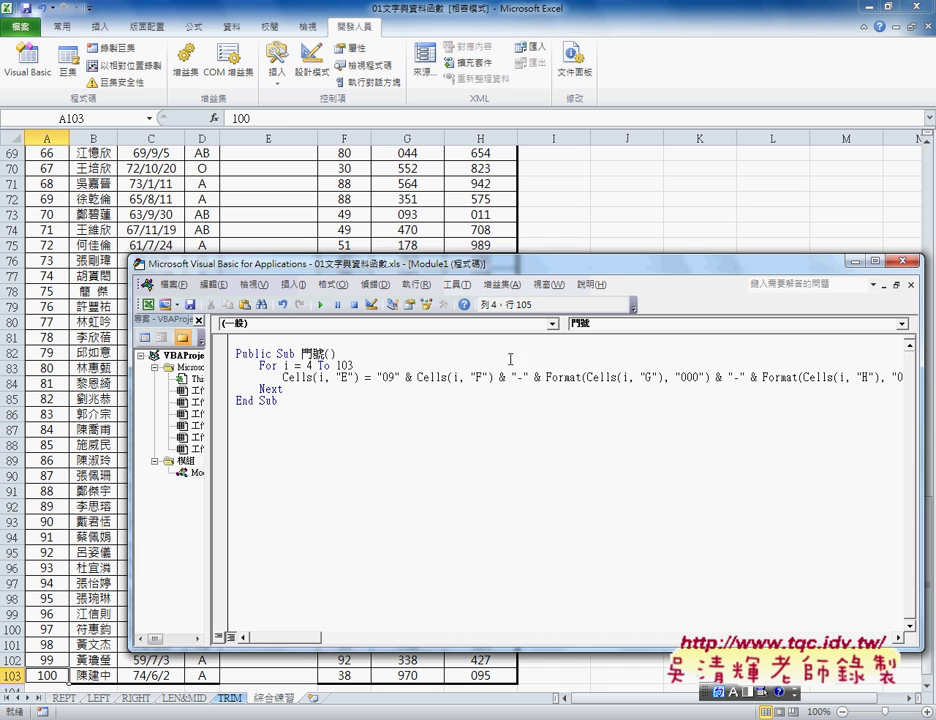
{"action": "left_click", "coordinate": [457, 377]}
{"action": "left_click", "coordinate": [320, 306]}
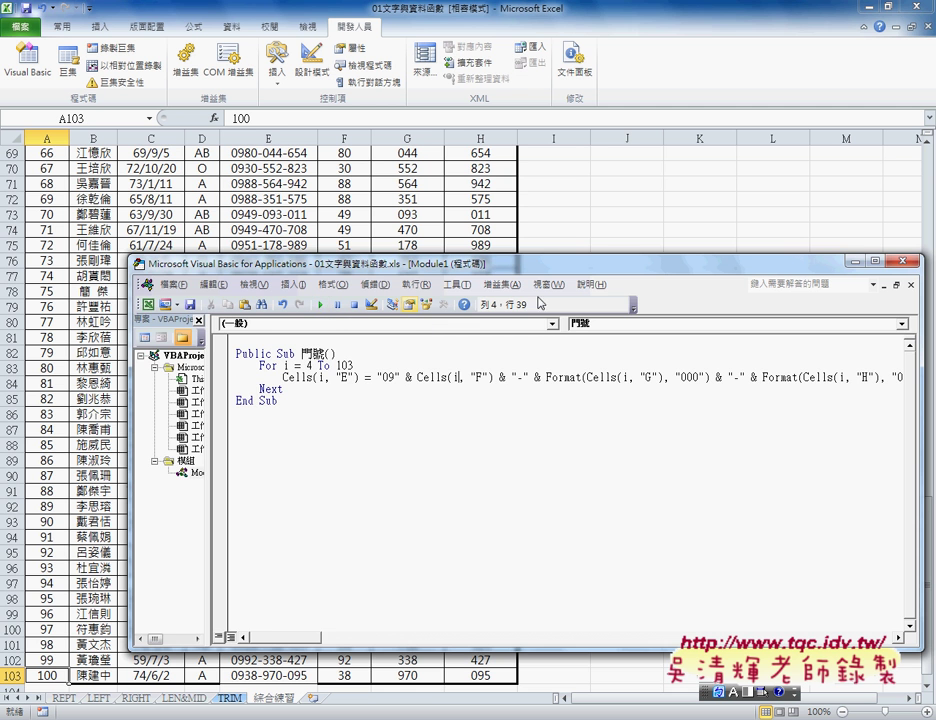
Step: Check the generated phone numbers in cells E103 and E4 of the worksheet
{"action": "left_click", "coordinate": [855, 261]}
{"action": "scroll", "coordinate": [280, 550], "scroll_direction": "down", "scroll_amount": 3}
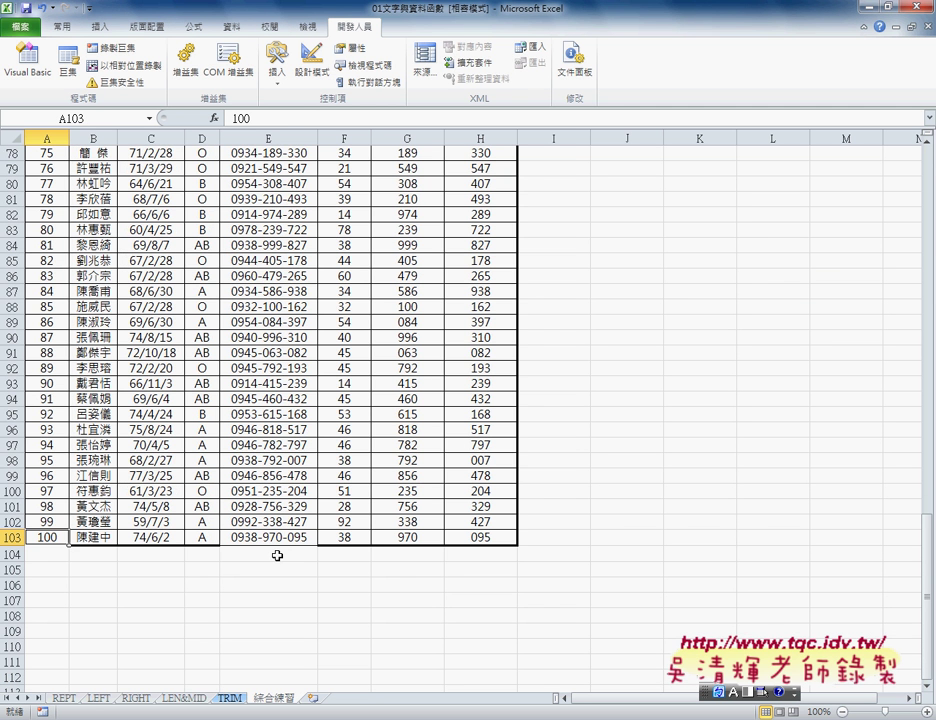
{"action": "left_click", "coordinate": [282, 537]}
{"action": "scroll", "coordinate": [300, 250], "scroll_direction": "up", "scroll_amount": 8}
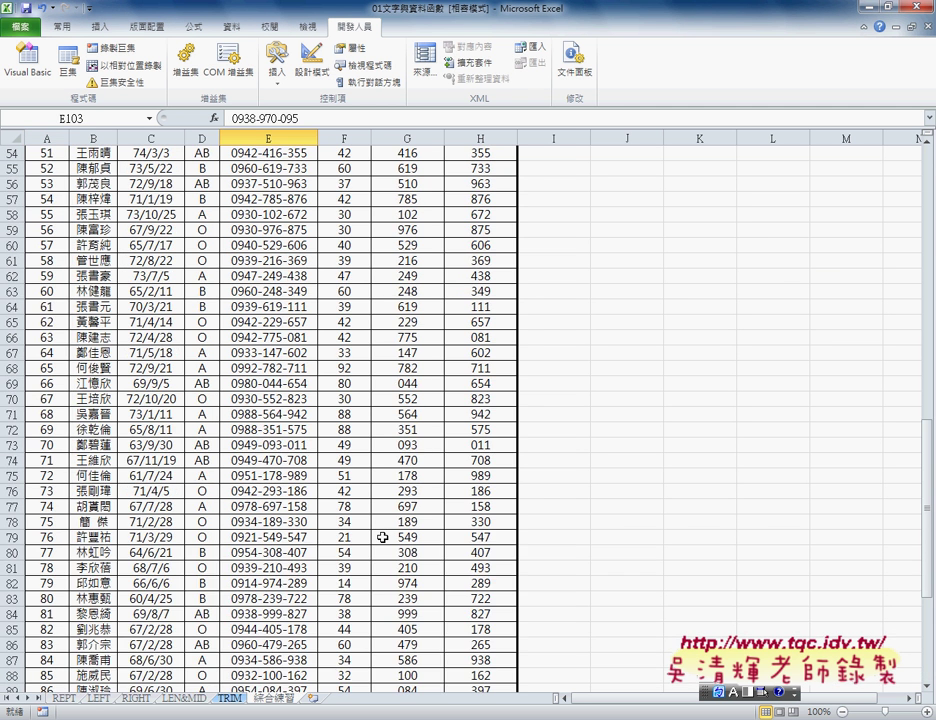
{"action": "scroll", "coordinate": [299, 244], "scroll_direction": "up", "scroll_amount": 4}
{"action": "scroll", "coordinate": [299, 244], "scroll_direction": "up", "scroll_amount": 4}
{"action": "scroll", "coordinate": [298, 255], "scroll_direction": "up", "scroll_amount": 9}
{"action": "scroll", "coordinate": [297, 255], "scroll_direction": "up", "scroll_amount": 1}
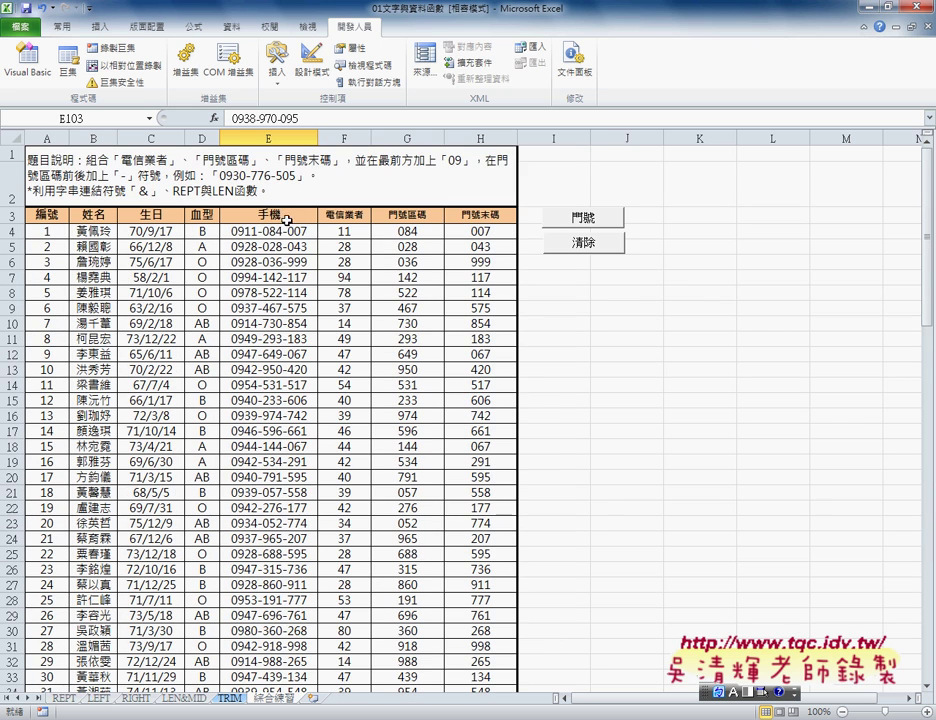
{"action": "left_click", "coordinate": [283, 230]}
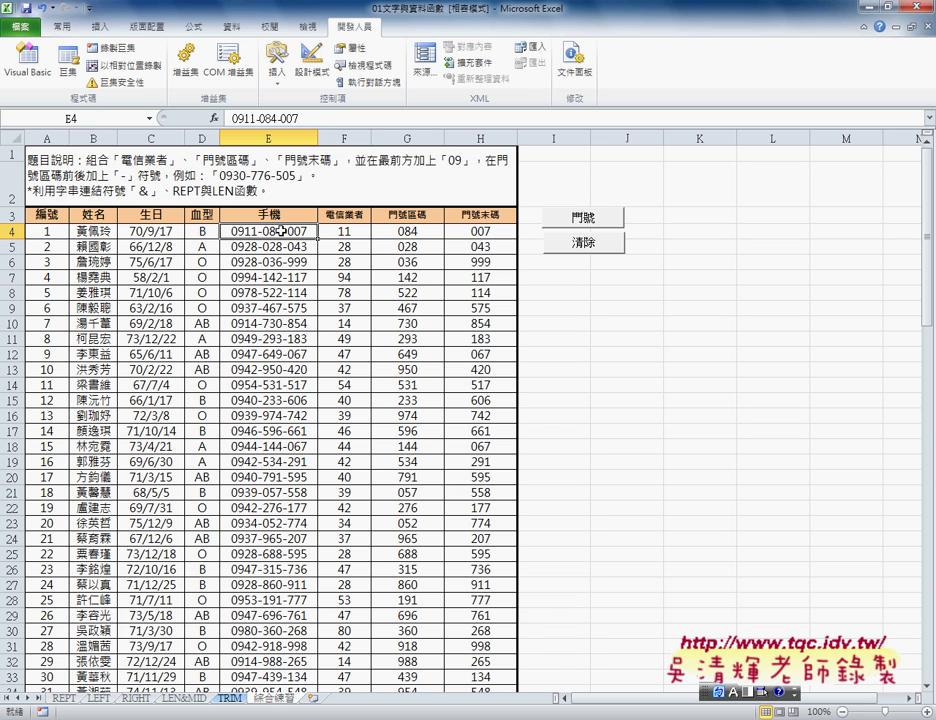
Step: Narrow the project pane and select the whole 門號 procedure for copying
{"action": "mouse_move", "coordinate": [337, 716]}
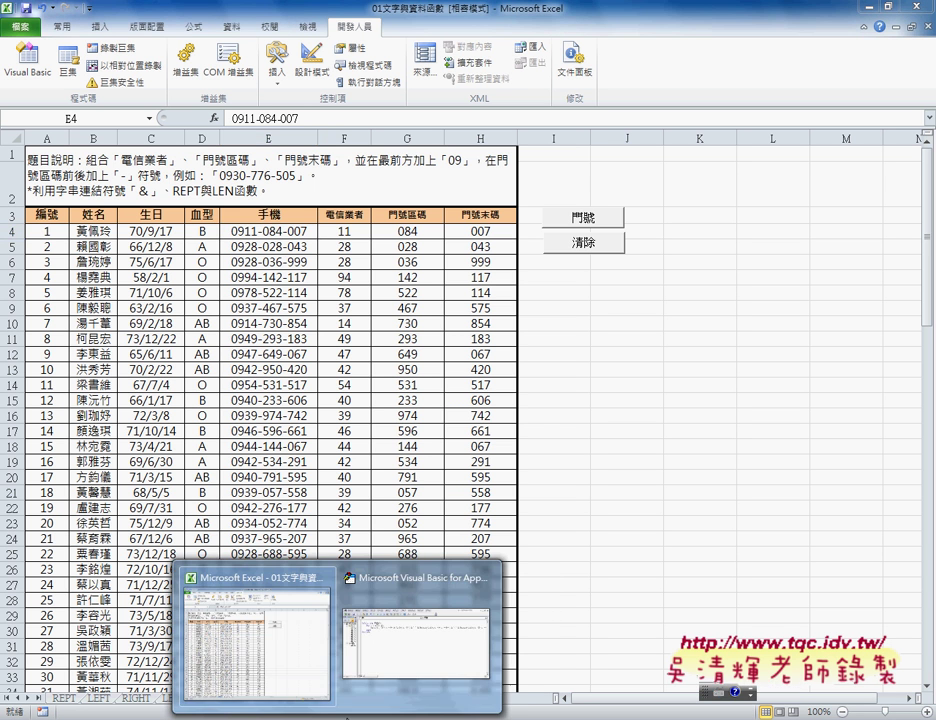
{"action": "left_click", "coordinate": [415, 630]}
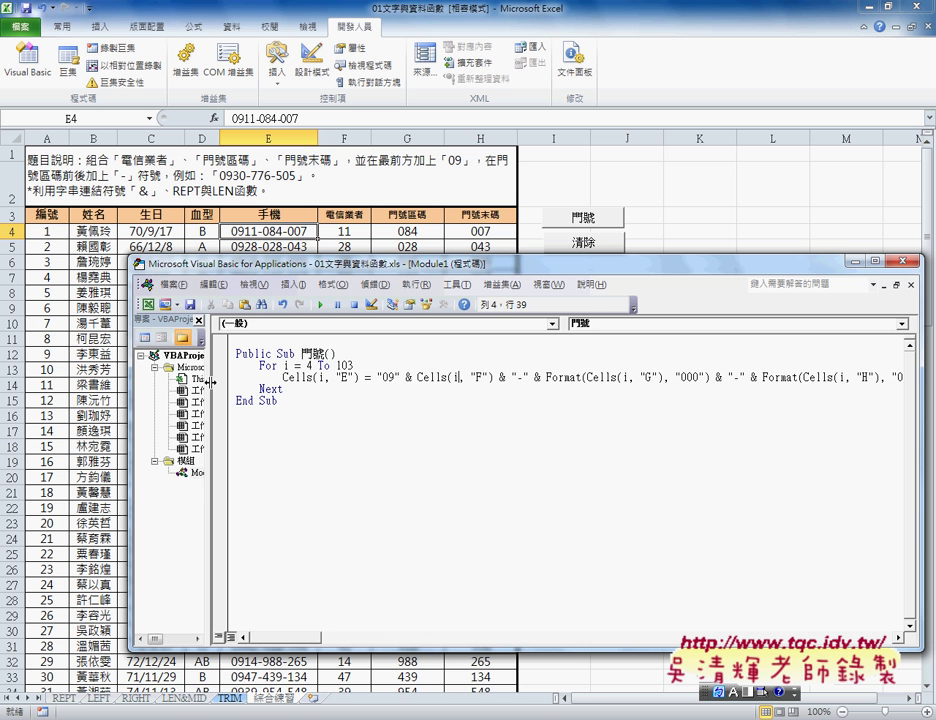
{"action": "left_click_drag", "start_coordinate": [210, 381], "coordinate": [166, 381]}
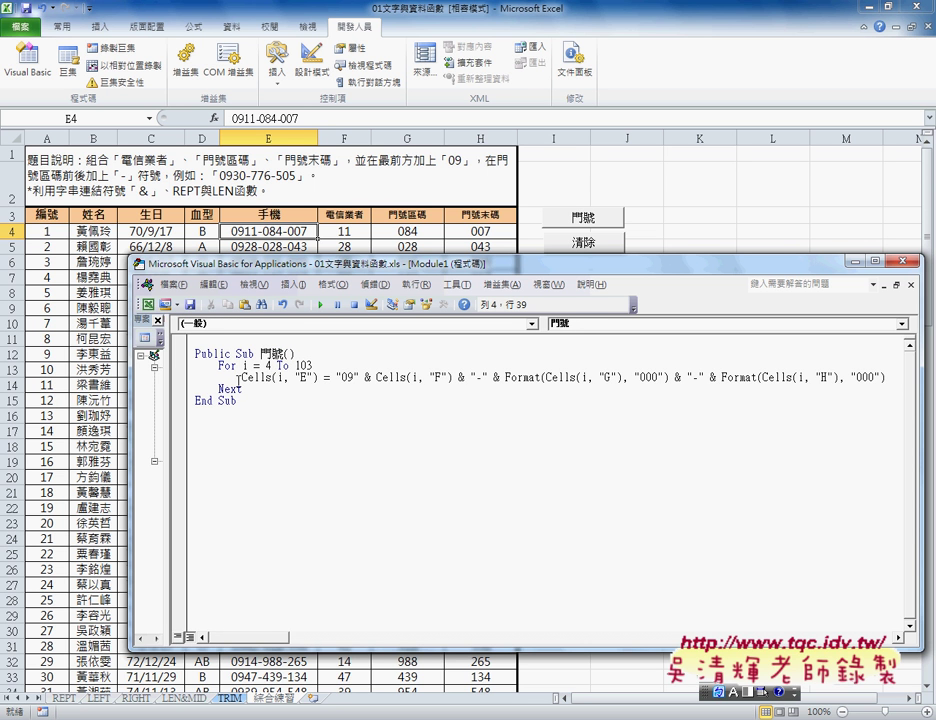
{"action": "left_click_drag", "start_coordinate": [240, 377], "coordinate": [270, 378]}
{"action": "left_click_drag", "start_coordinate": [250, 401], "coordinate": [213, 400]}
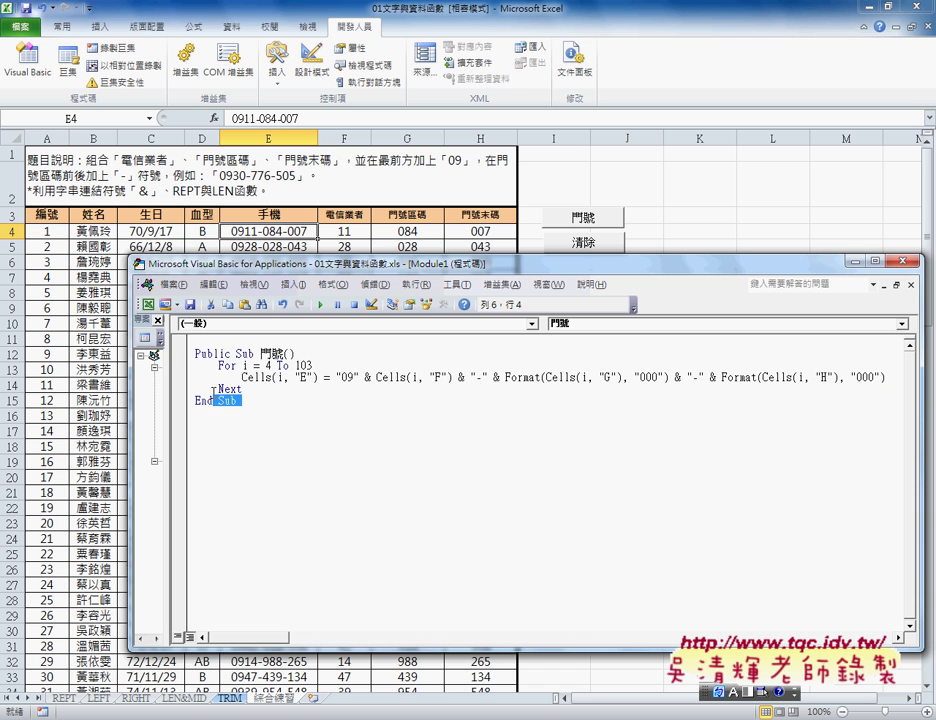
{"action": "left_click", "coordinate": [195, 353], "text": "shift"}
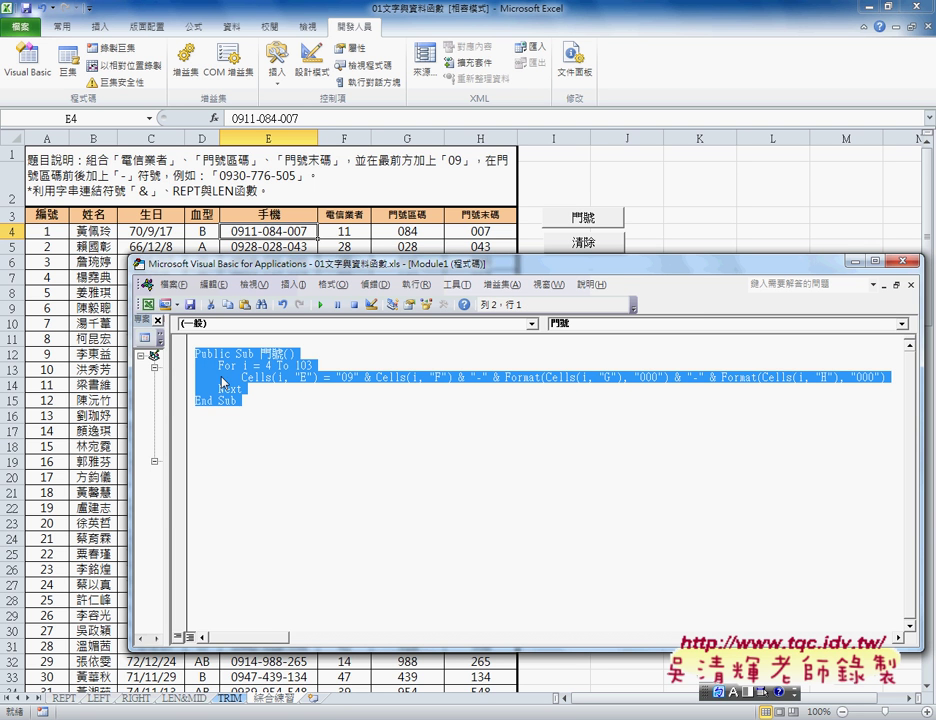
{"action": "left_click", "coordinate": [293, 284]}
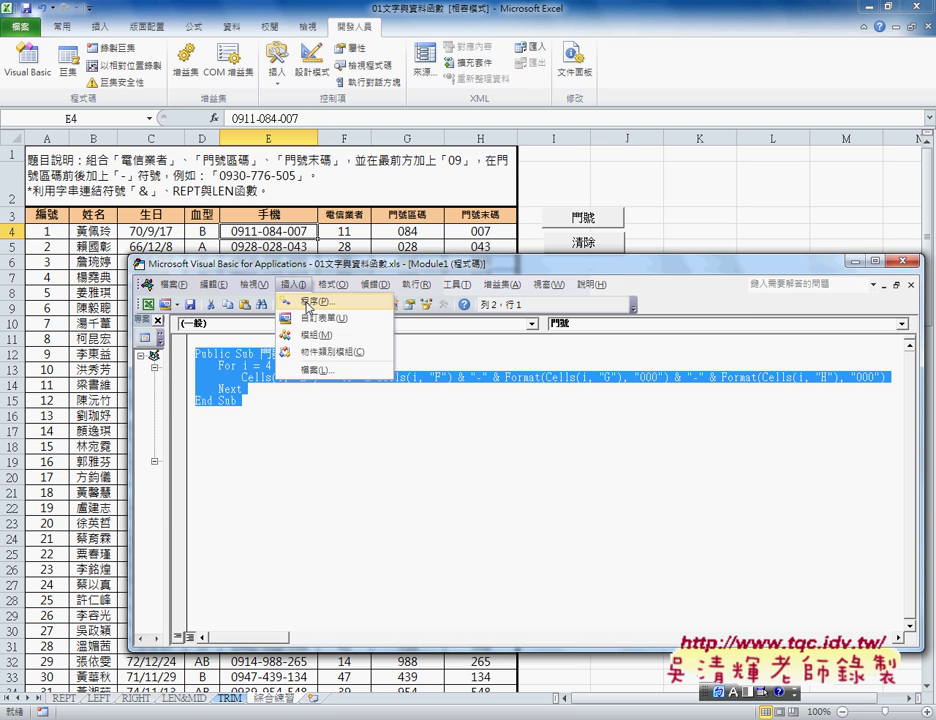
{"action": "left_click", "coordinate": [243, 408]}
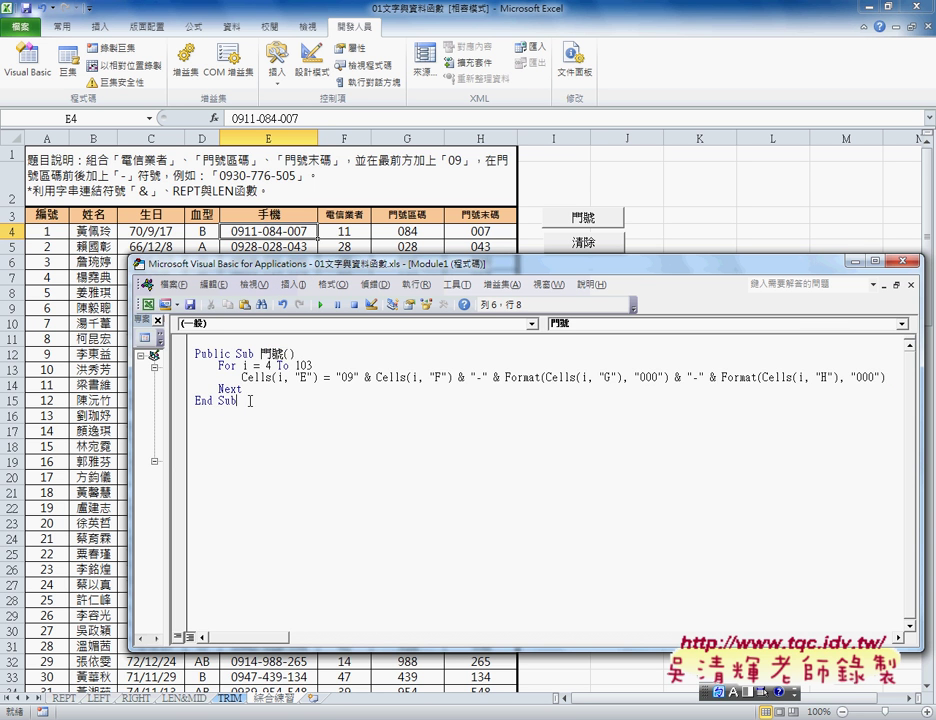
Step: Paste a copy of the procedure below End Sub and rename it 清除
{"action": "left_click", "coordinate": [200, 411]}
{"action": "type", "text": "Public Sub 門號()     For i = 4 To 103         Cells(i, \"E\") = \"09\" & Cells(i, \"F\") & \"-\" & Format(Cells(i, \"G\"), \"000\") & \"-\" & Format(Cells(i, \"H\"), \"000\")     Next End Sub"}
{"action": "double_click", "coordinate": [268, 411]}
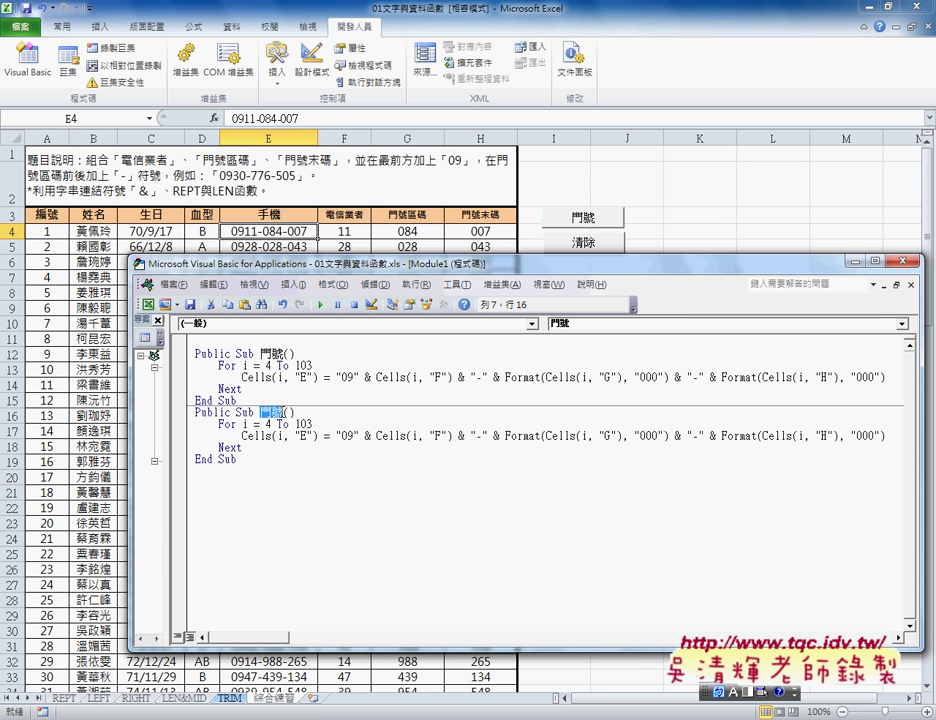
{"action": "type", "text": "清"}
{"action": "type", "text": "除"}
Step: Replace the copied formula after the equals sign with an empty string ""
{"action": "left_click_drag", "start_coordinate": [336, 436], "coordinate": [371, 436]}
{"action": "left_click", "coordinate": [336, 436]}
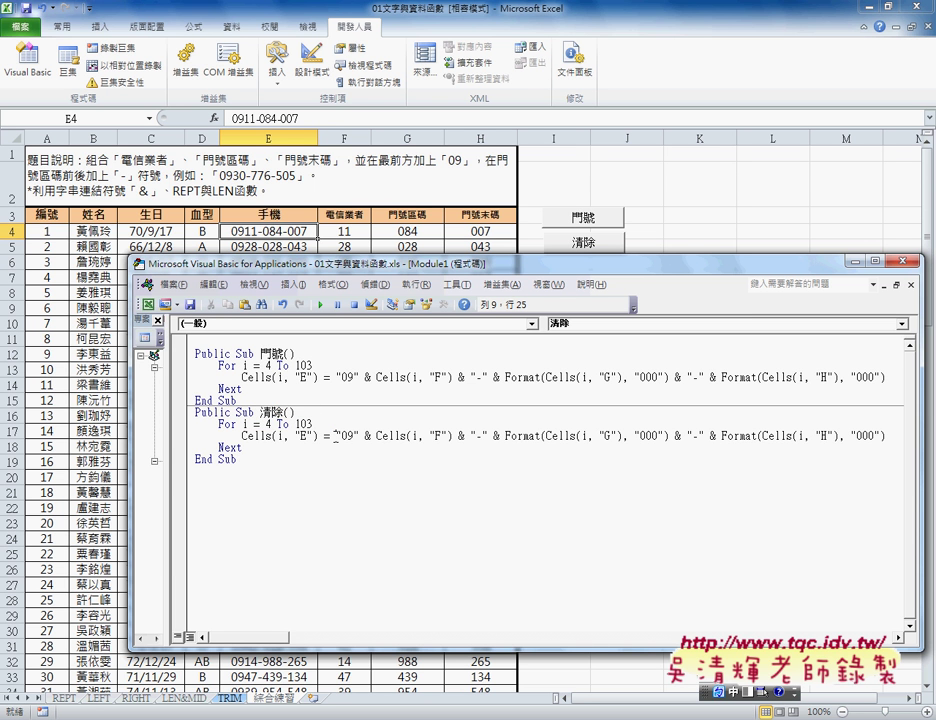
{"action": "key", "text": "shift+End"}
{"action": "key", "text": "Delete"}
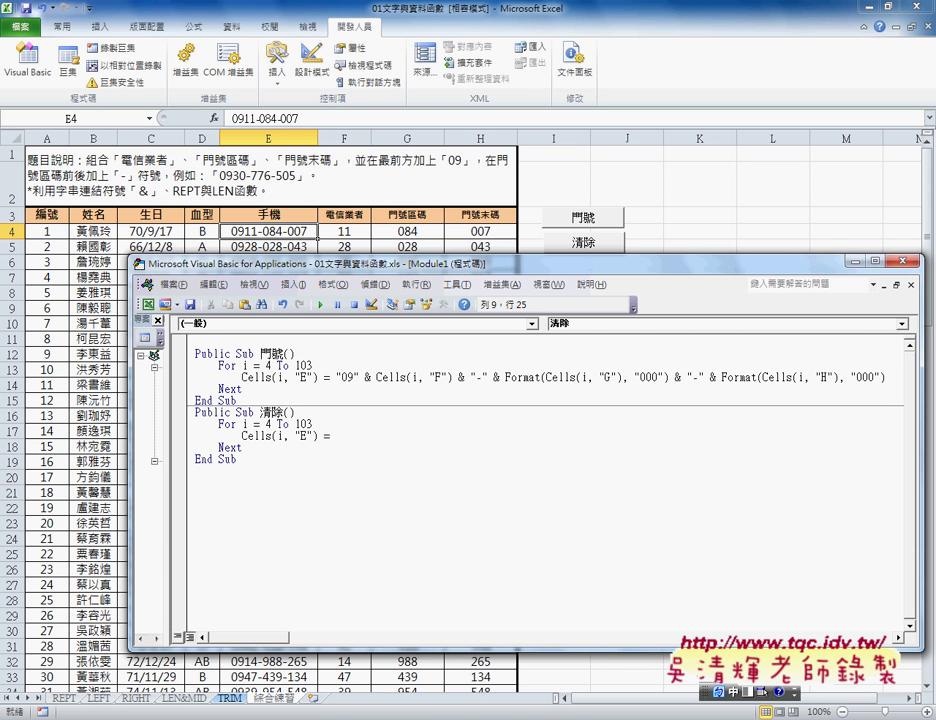
{"action": "type", "text": "\"\""}
{"action": "left_click_drag", "start_coordinate": [348, 436], "coordinate": [336, 436]}
{"action": "left_click_drag", "start_coordinate": [384, 268], "coordinate": [583, 264]}
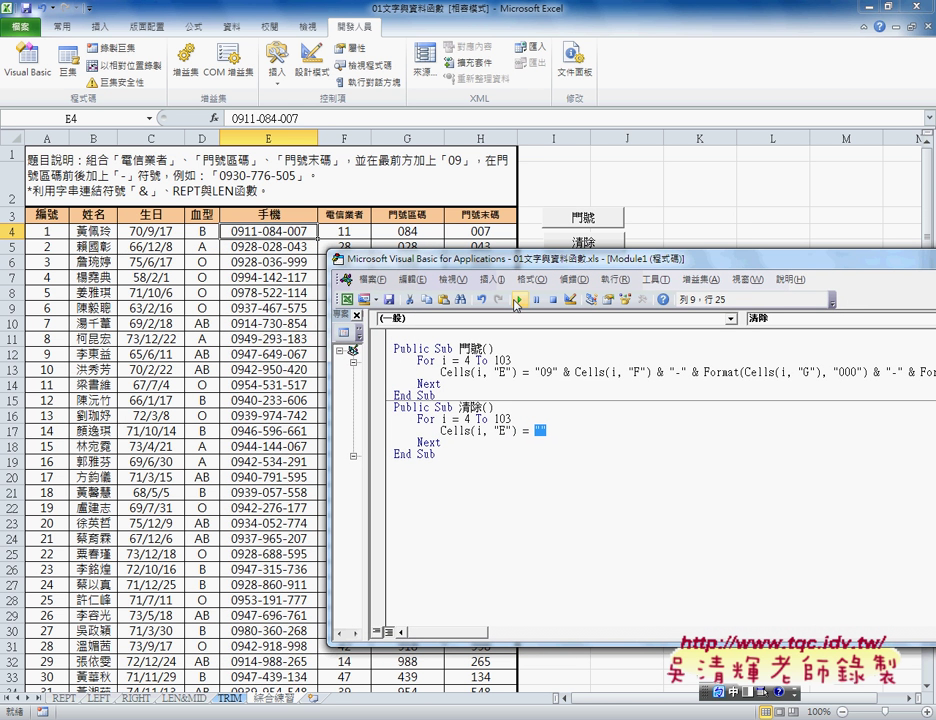
{"action": "left_click", "coordinate": [517, 300]}
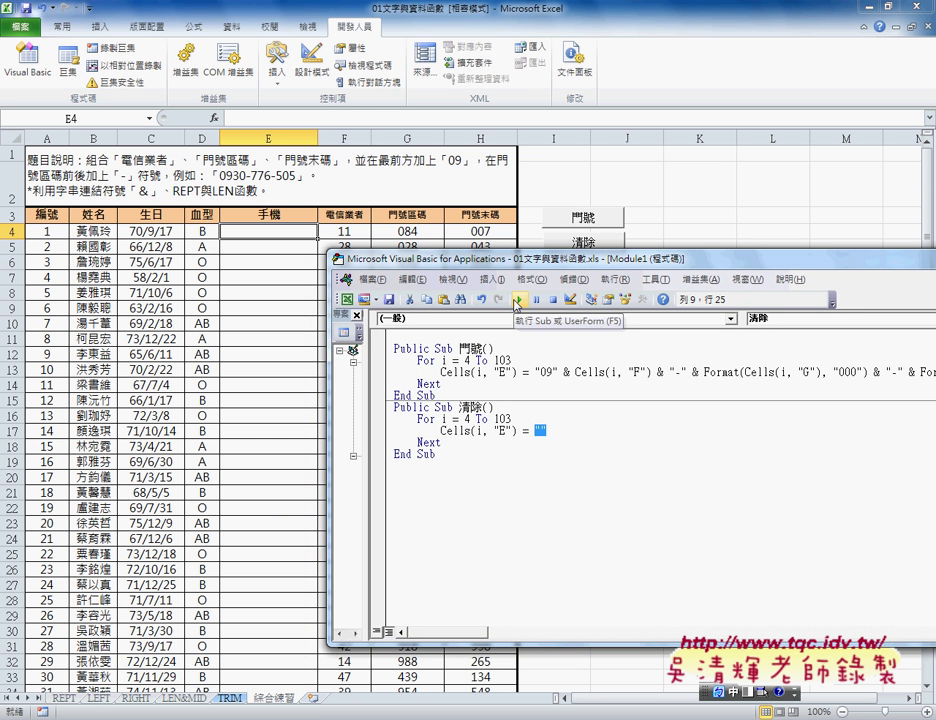
{"action": "left_click", "coordinate": [500, 372]}
{"action": "left_click", "coordinate": [517, 300]}
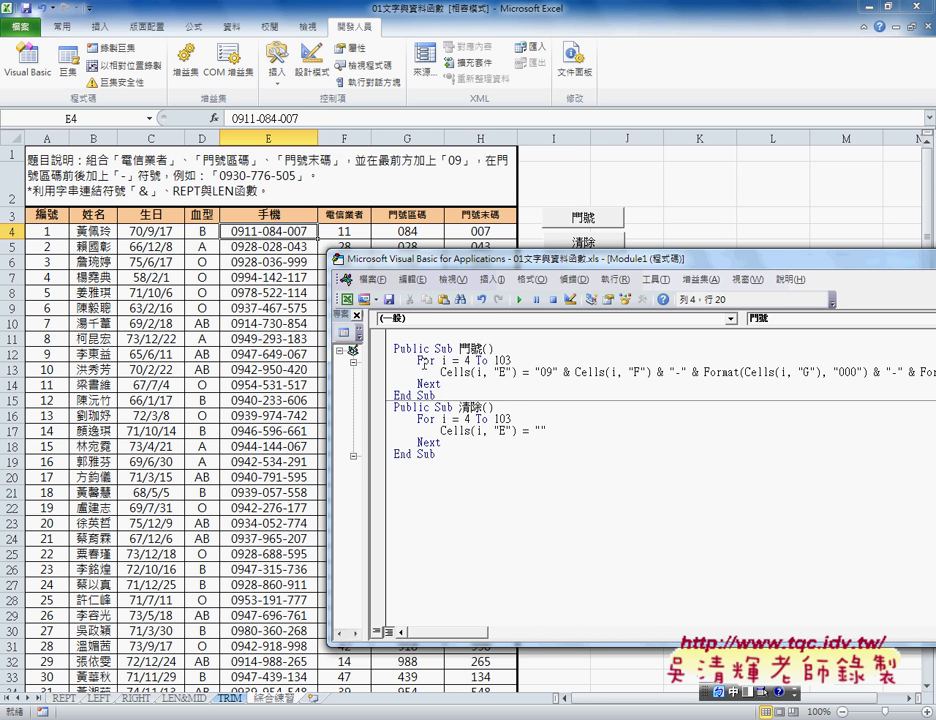
{"action": "left_click_drag", "start_coordinate": [417, 359], "coordinate": [518, 360]}
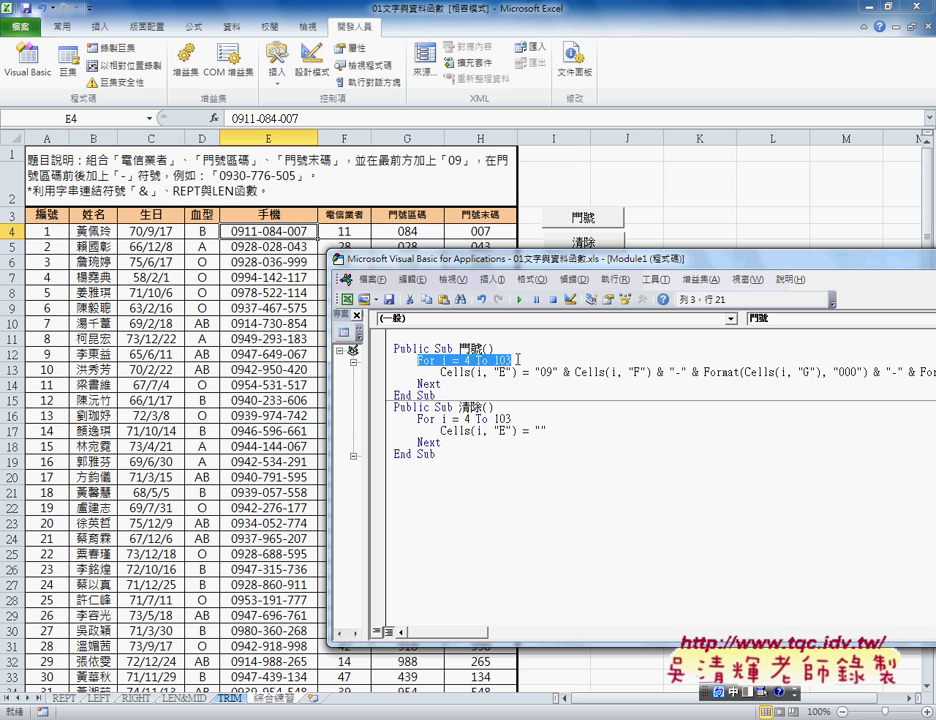
{"action": "left_click_drag", "start_coordinate": [355, 256], "coordinate": [83, 251]}
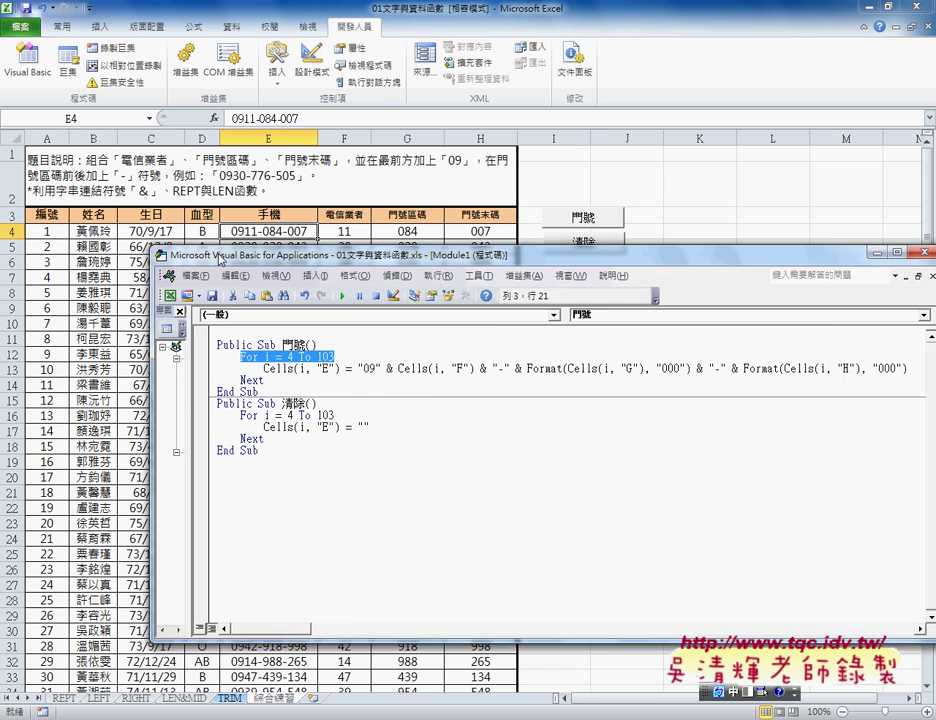
{"action": "left_click_drag", "start_coordinate": [170, 366], "coordinate": [808, 367]}
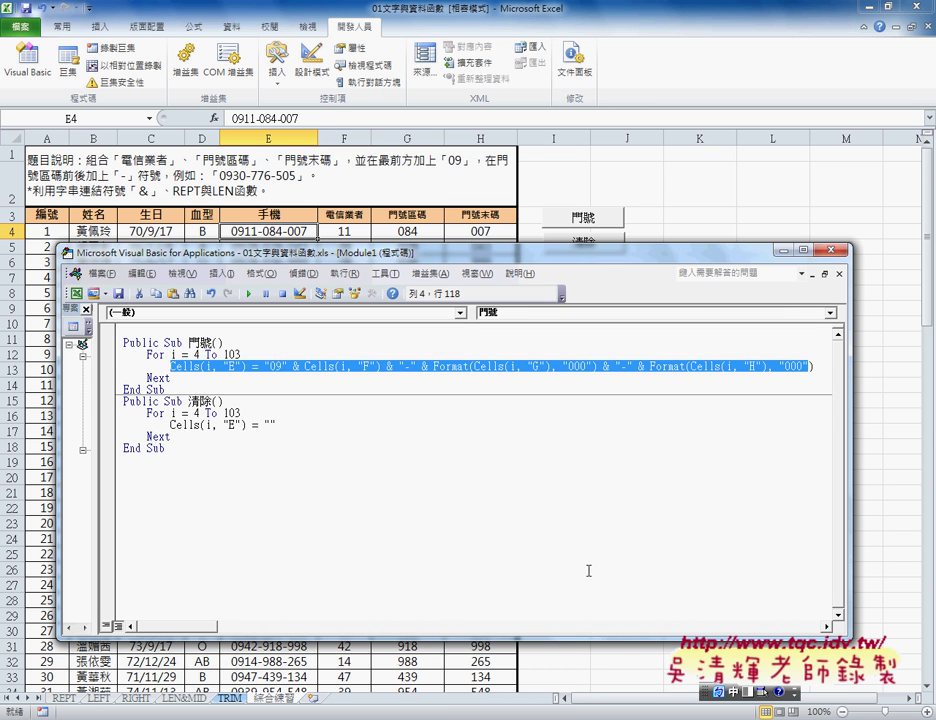
{"action": "mouse_move", "coordinate": [291, 716]}
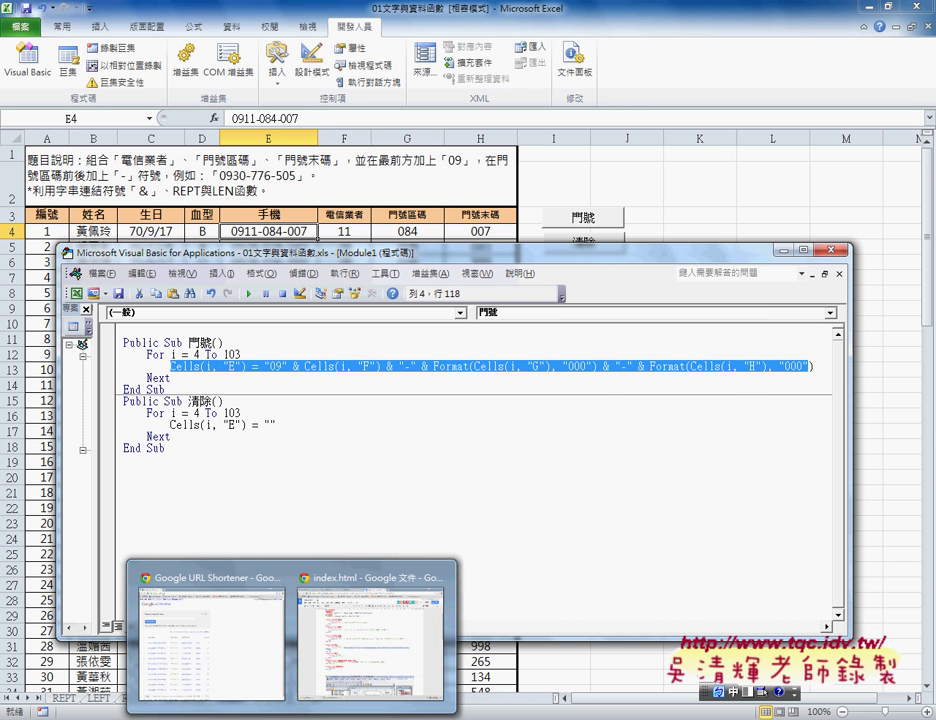
Step: Copy the 門號 and 清除 code from the index.html notes and switch back to the VBA editor
{"action": "left_click", "coordinate": [358, 635]}
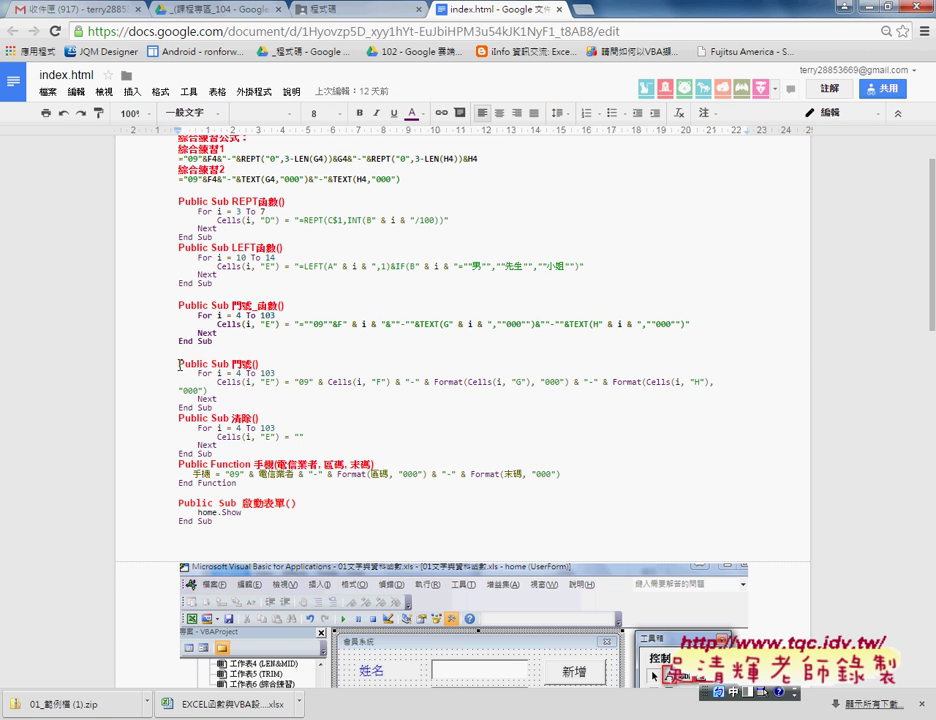
{"action": "mouse_move", "coordinate": [178, 364]}
{"action": "left_mouse_down"}
{"action": "mouse_move", "coordinate": [270, 375]}
{"action": "mouse_move", "coordinate": [268, 453]}
{"action": "left_mouse_up"}
{"action": "key", "text": "ctrl+c"}
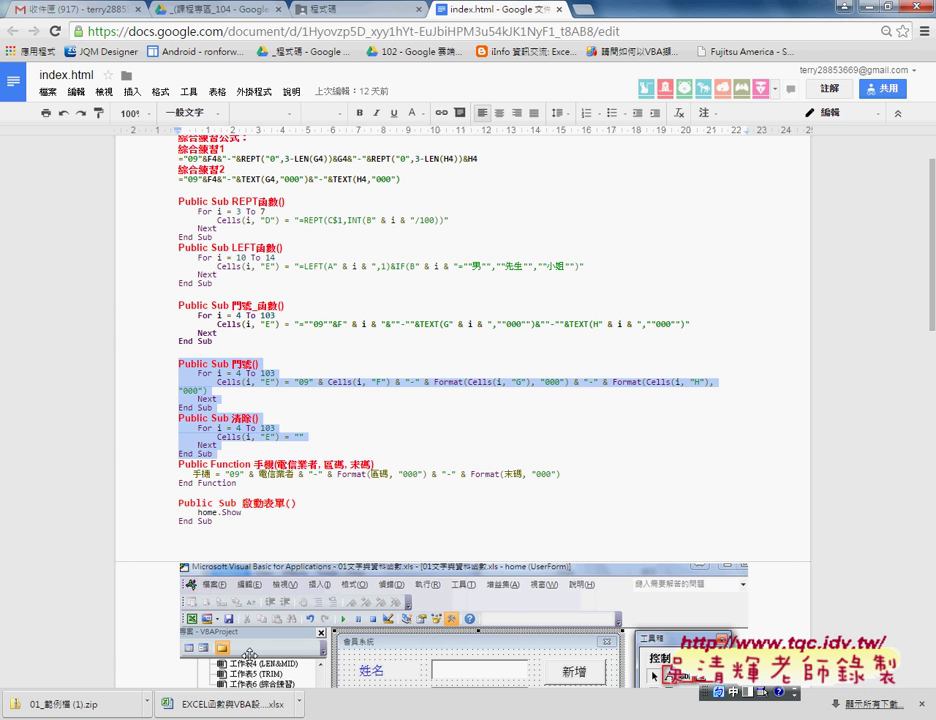
{"action": "left_click", "coordinate": [190, 703]}
{"action": "left_click", "coordinate": [404, 675]}
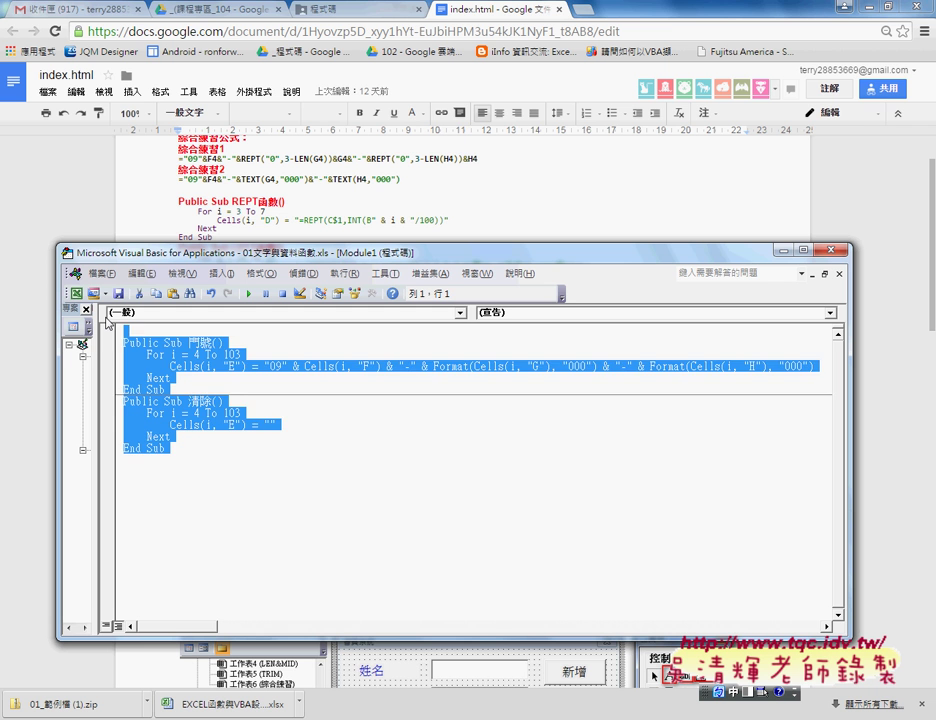
Step: Replace the module's code with the pasted 門號 and 清除 procedures, moving the window to reveal column E
{"action": "key", "text": "Delete"}
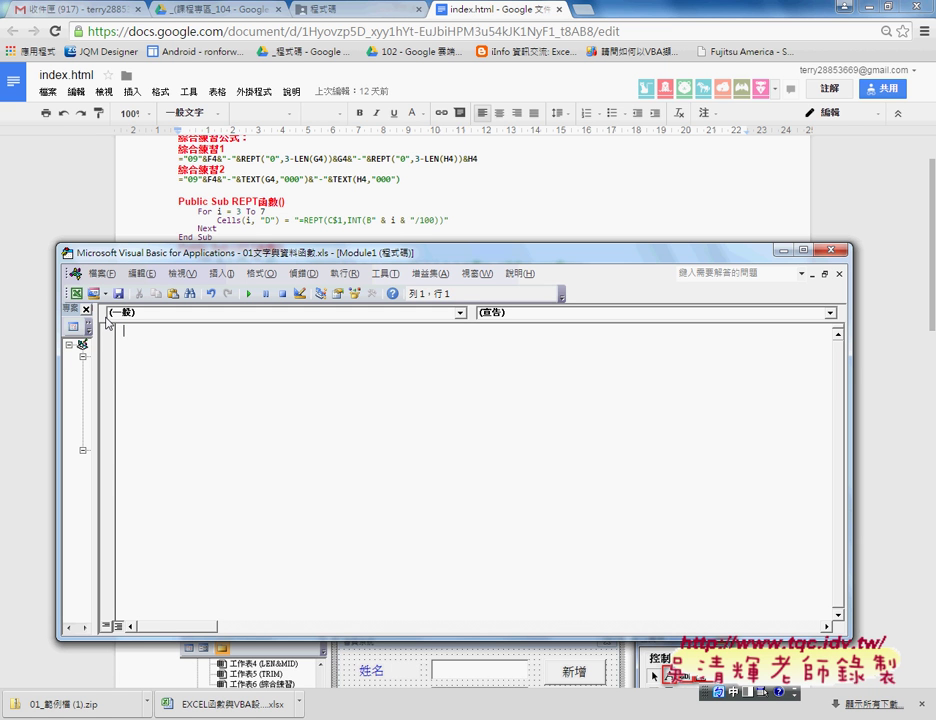
{"action": "key", "text": "ctrl+v"}
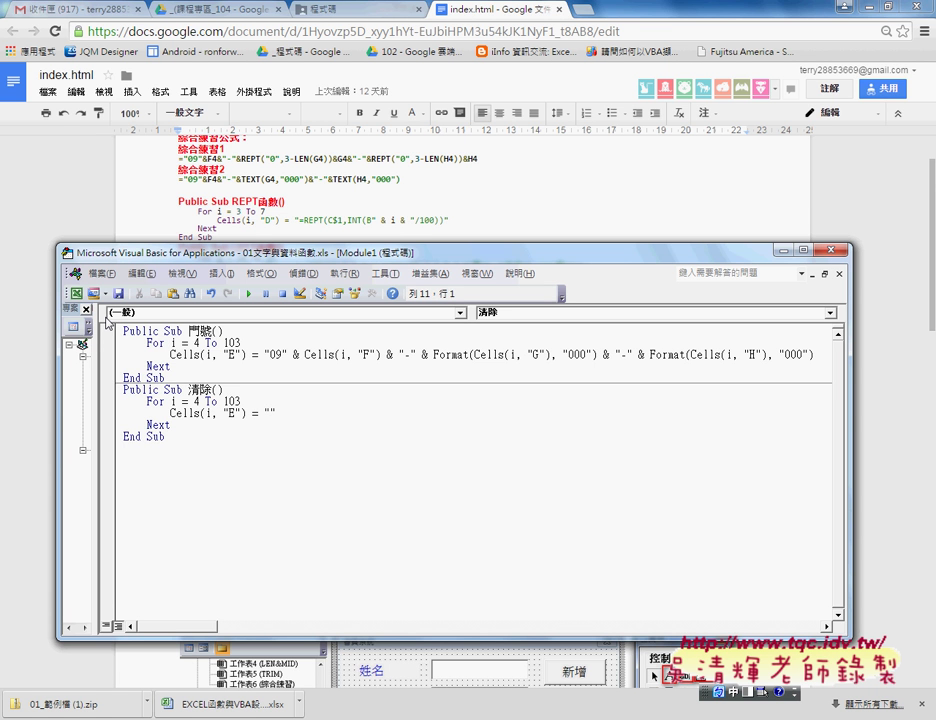
{"action": "left_click", "coordinate": [240, 459]}
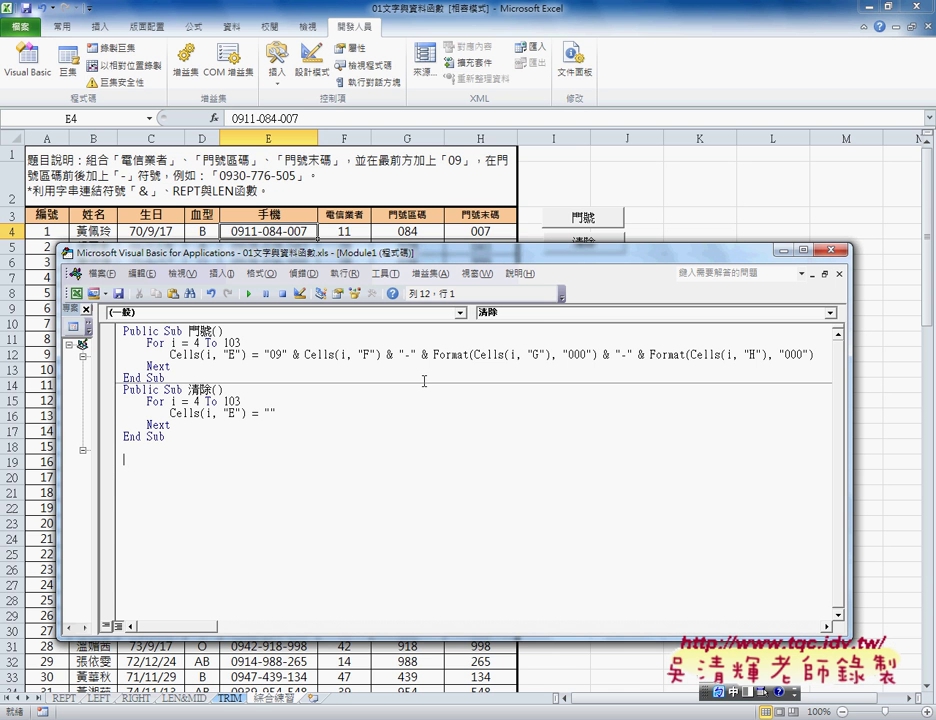
{"action": "mouse_move", "coordinate": [308, 254]}
{"action": "left_mouse_down"}
{"action": "mouse_move", "coordinate": [527, 262]}
{"action": "mouse_move", "coordinate": [549, 237]}
{"action": "left_mouse_up"}
Step: Run 清除 to empty column E, then run 門號 to refill it
{"action": "left_click", "coordinate": [441, 395]}
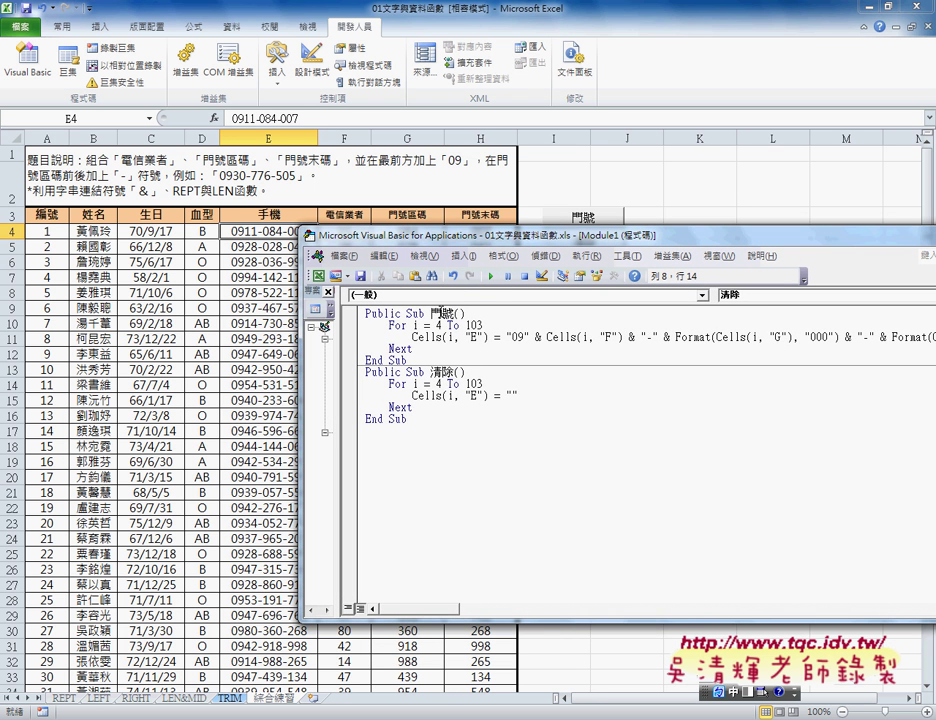
{"action": "left_click", "coordinate": [490, 277]}
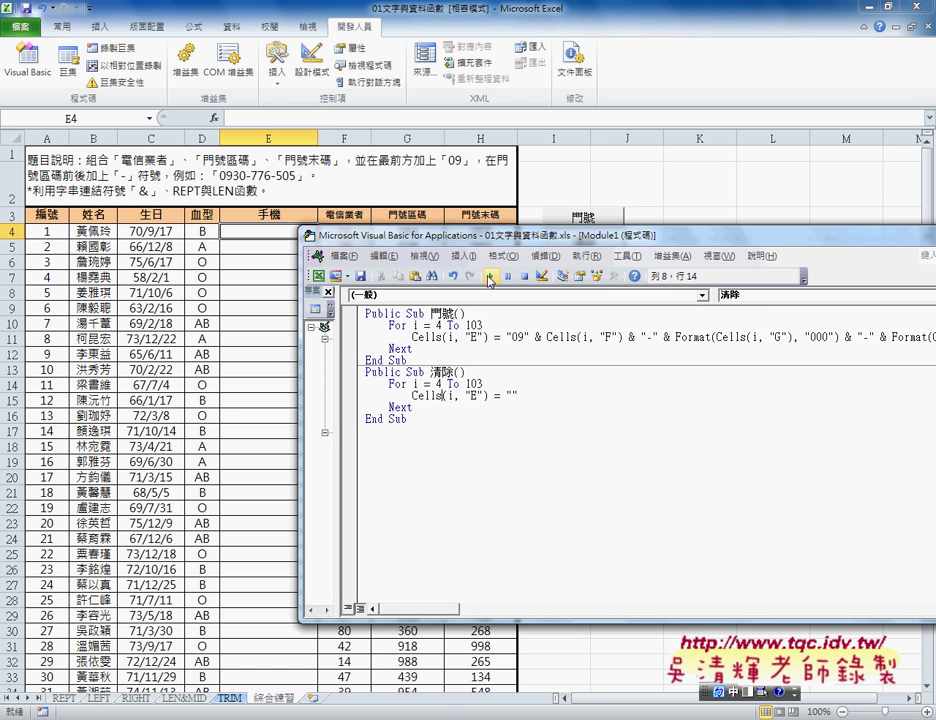
{"action": "left_click", "coordinate": [468, 337]}
{"action": "left_click", "coordinate": [493, 277]}
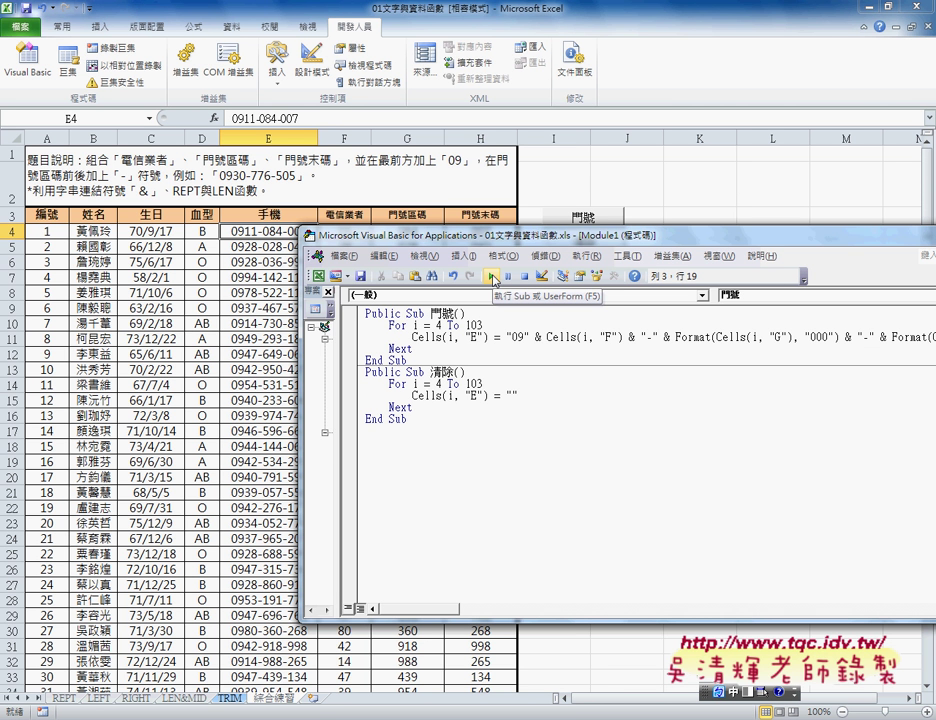
{"action": "left_click", "coordinate": [493, 277]}
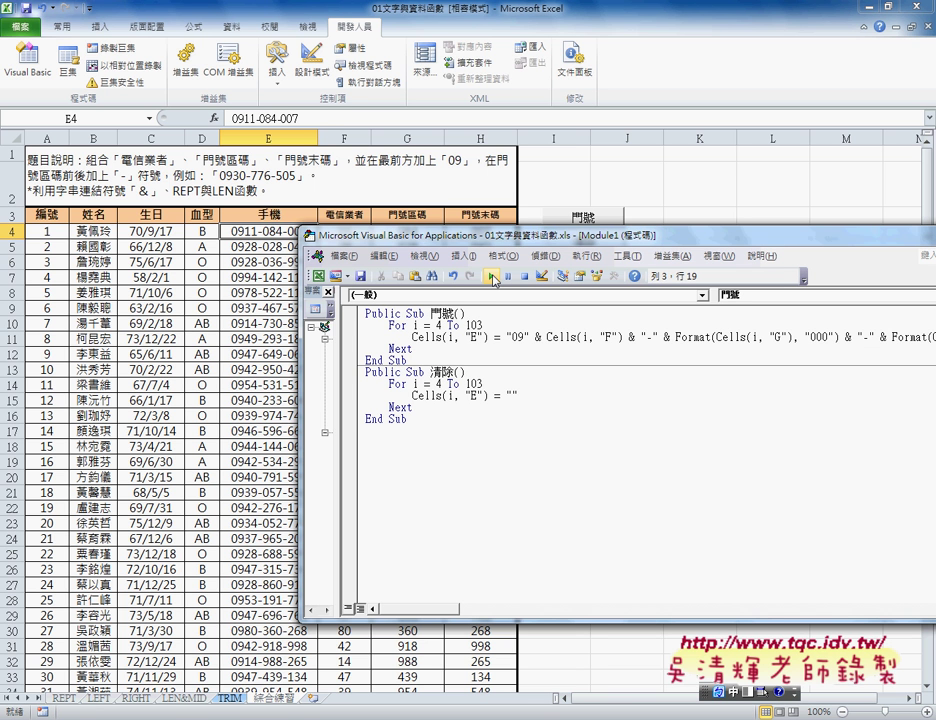